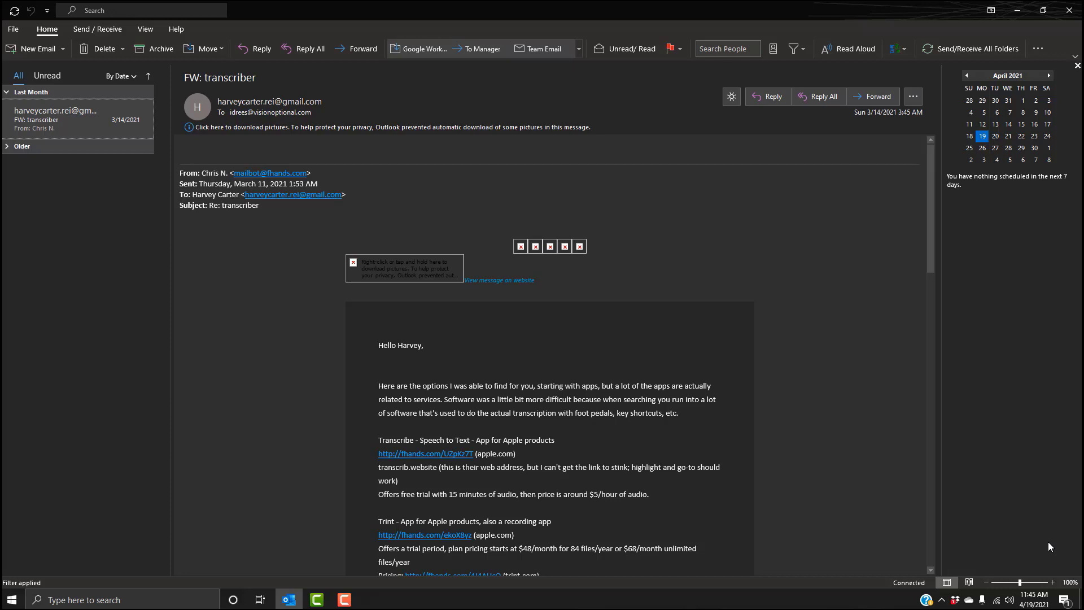
# Start a new e-mail message and open the Signatures and Stationery settings from it
pyautogui.hotkey('ctrl', 'n')
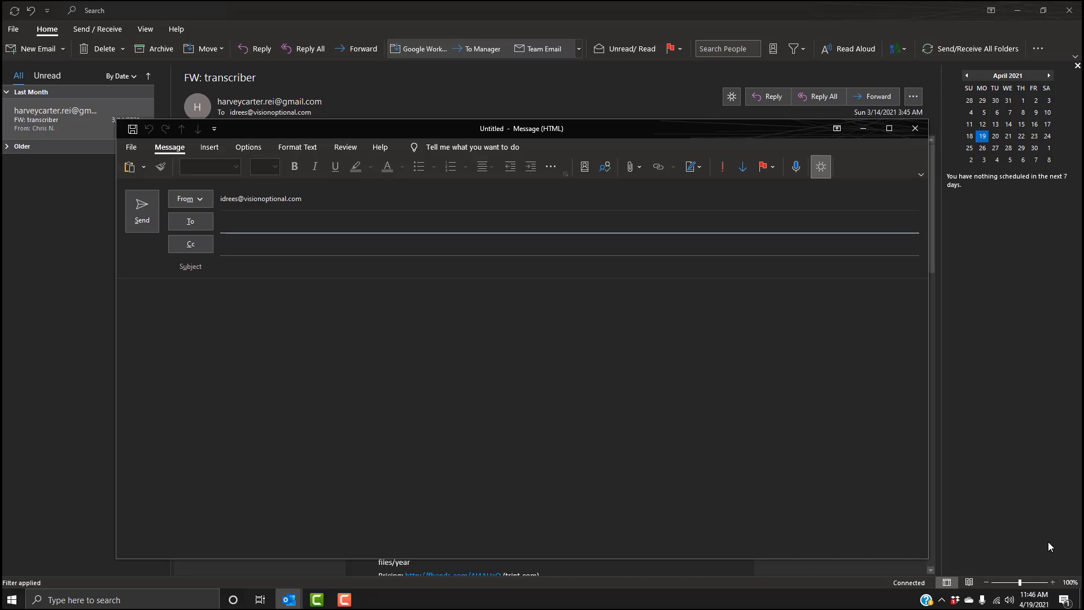
pyautogui.press('alt')
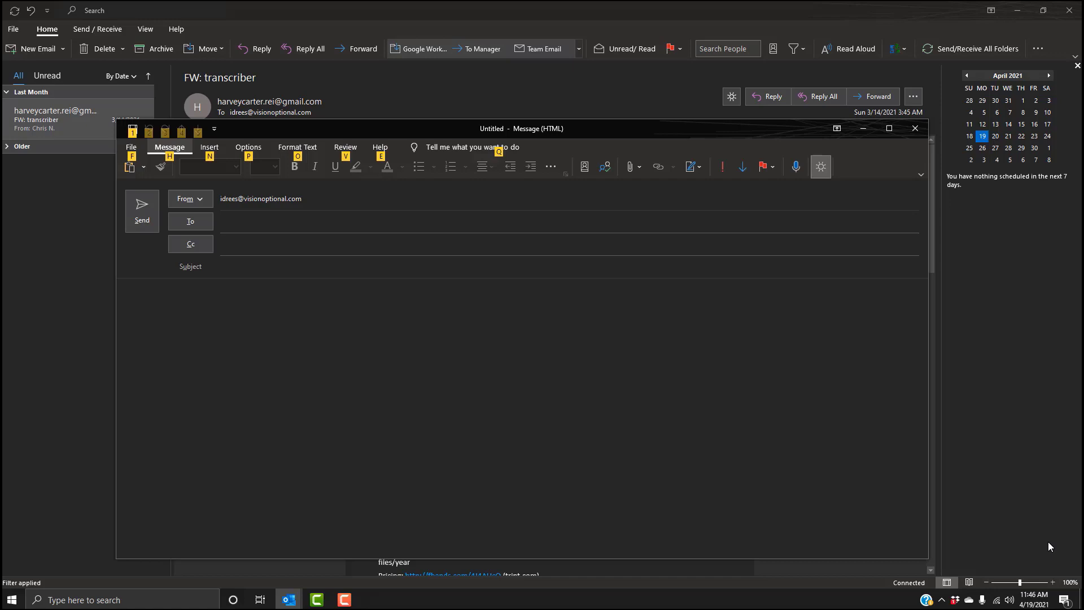
pyautogui.press('q')
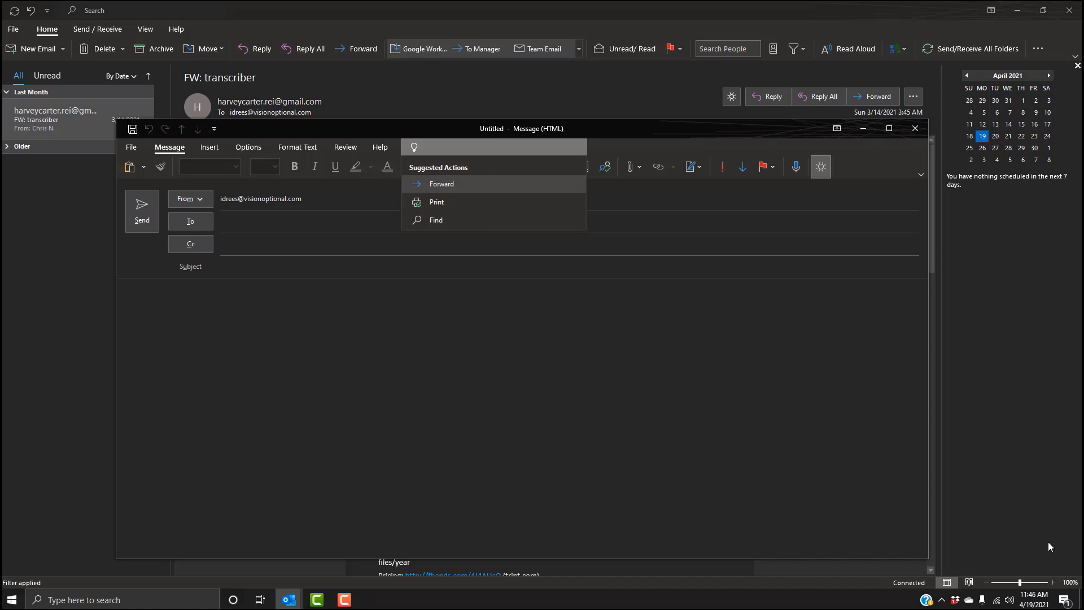
pyautogui.press('Escape')
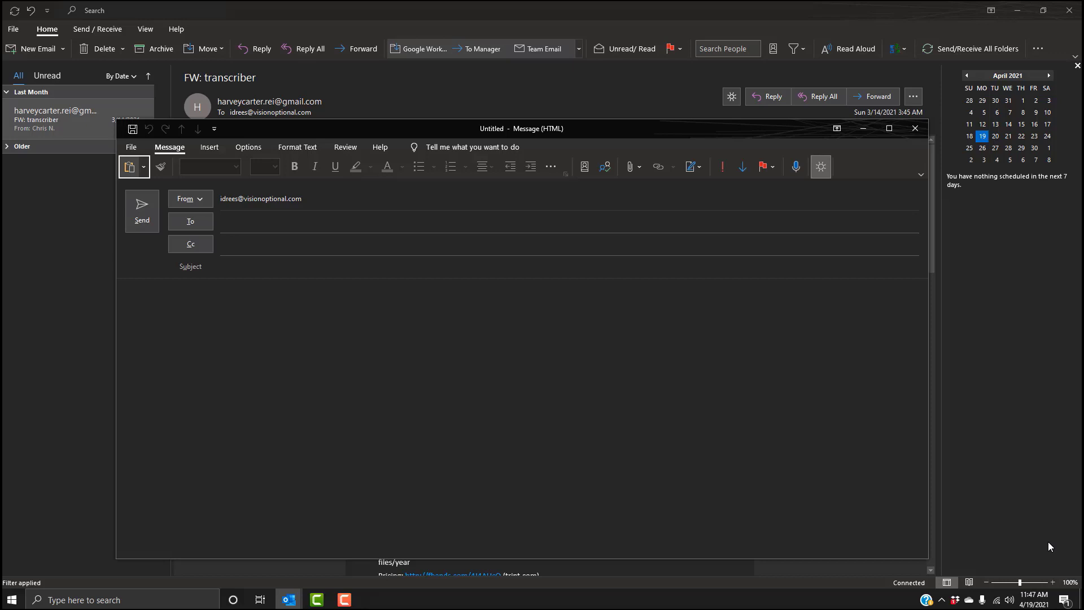
pyautogui.press('Tab')
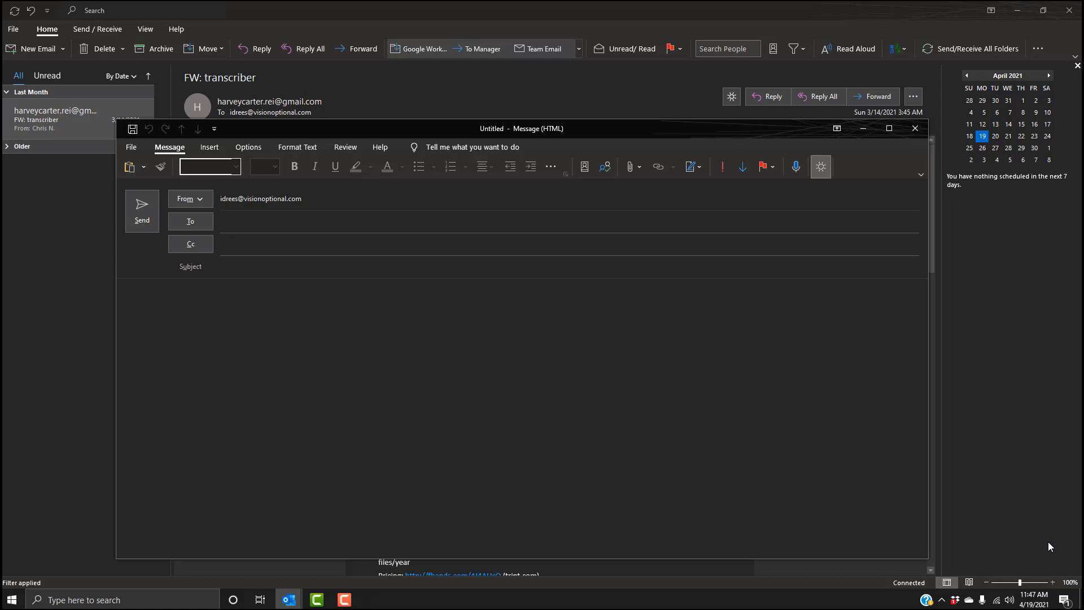
pyautogui.hotkey('ctrl', 'Right')
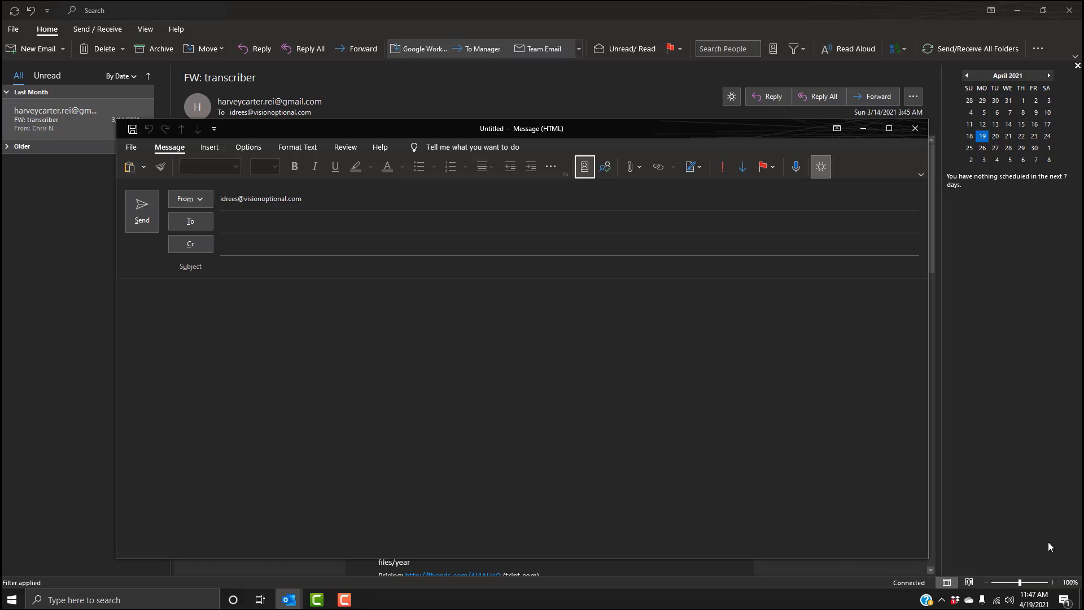
pyautogui.hotkey('ctrl', 'Right')
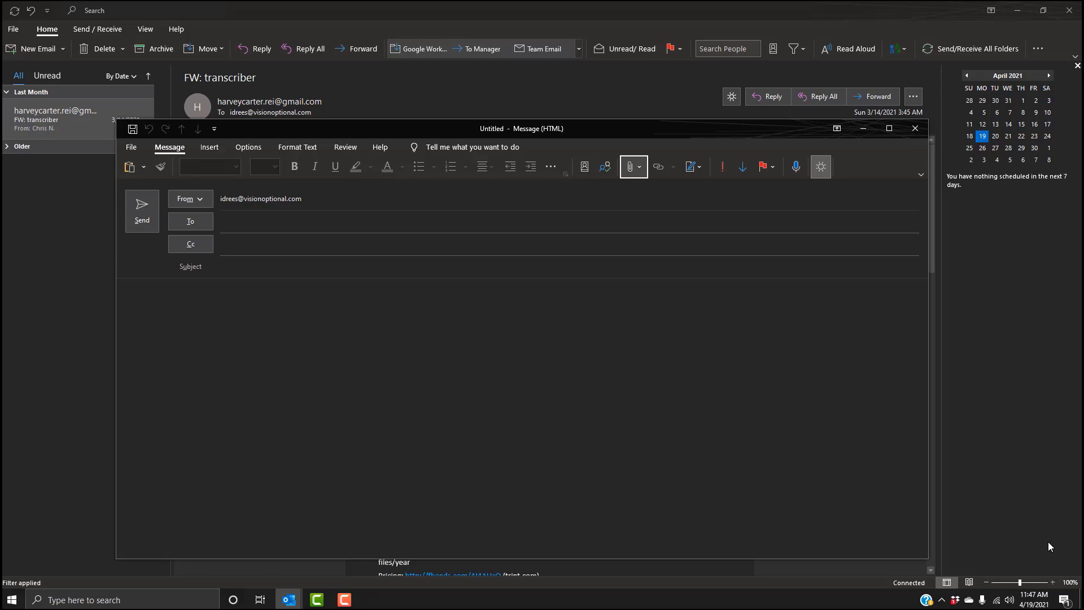
pyautogui.press('Right')
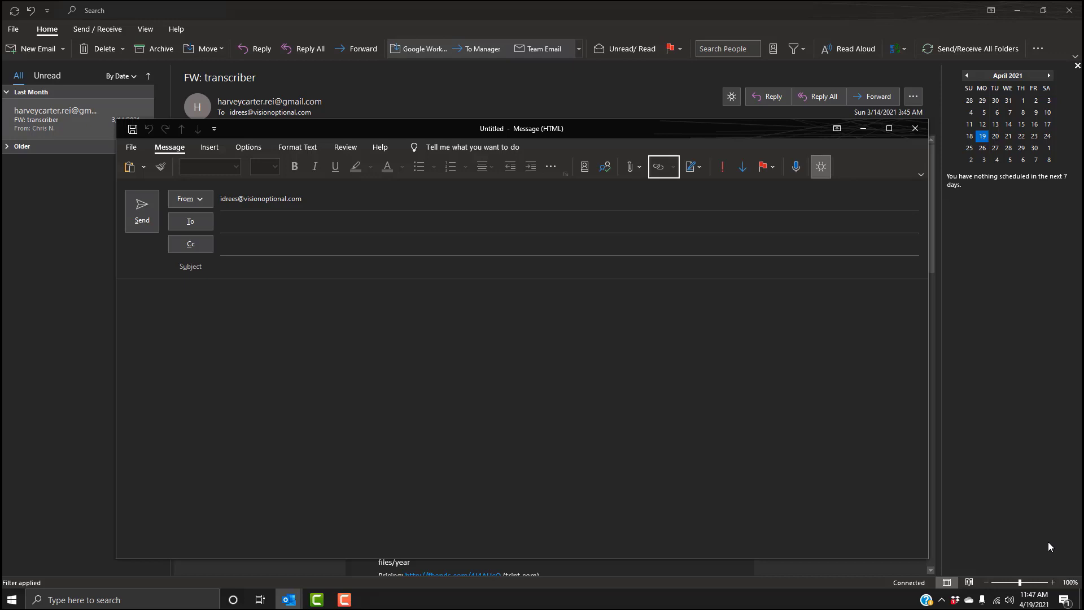
pyautogui.press('Right')
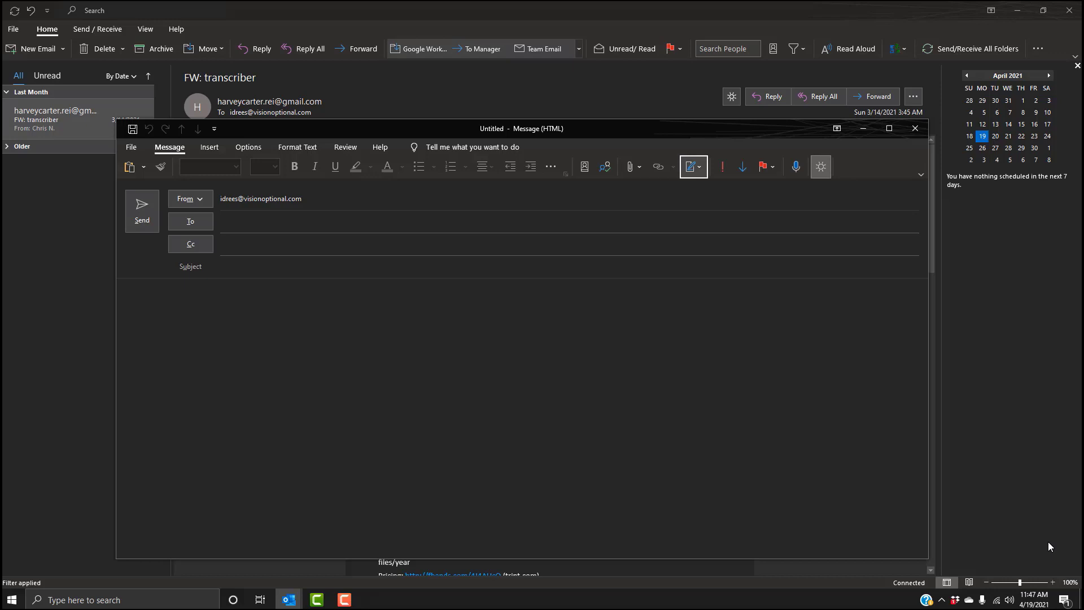
pyautogui.press('Return')
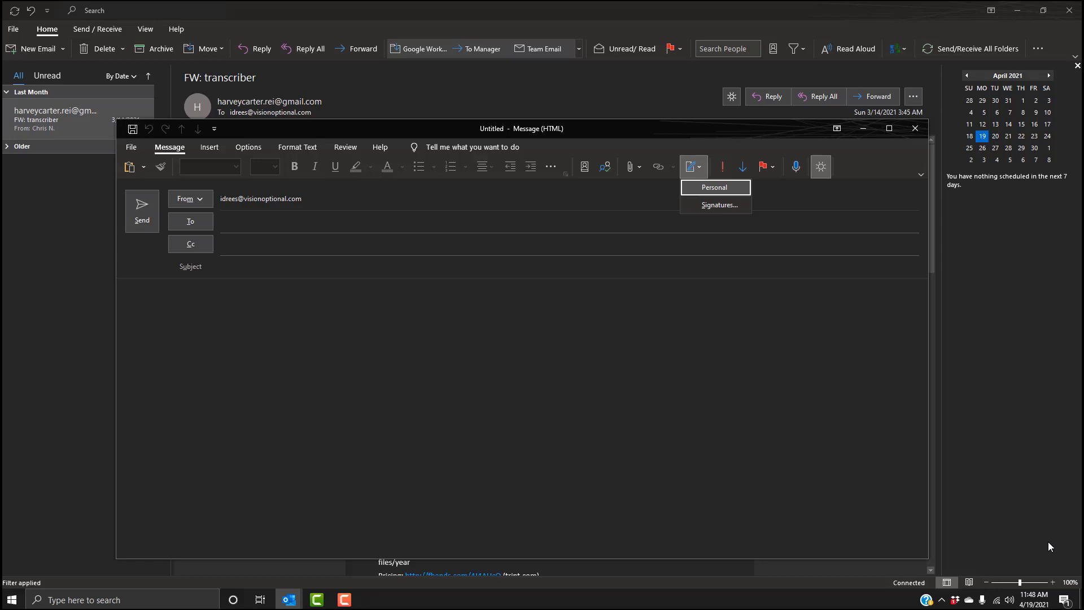
pyautogui.press('Down')
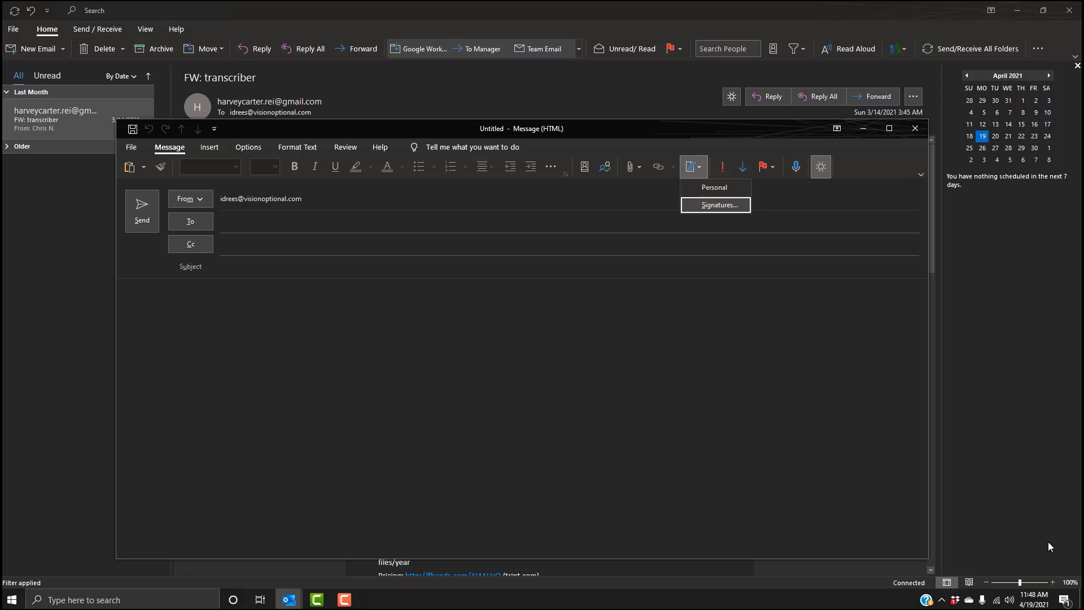
pyautogui.press('Return')
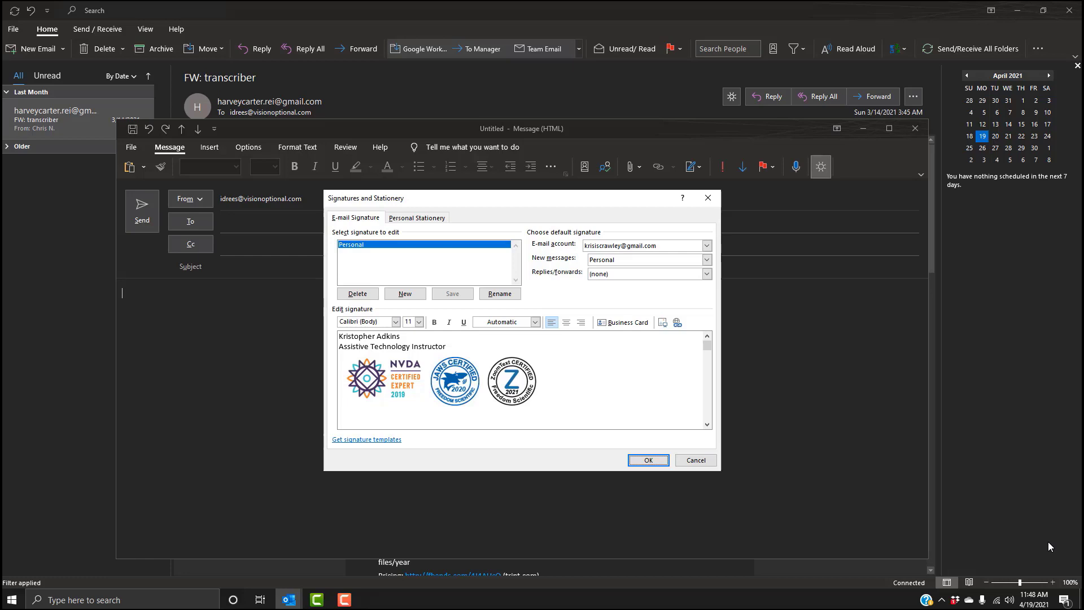
# Create a new e-mail signature named Test
pyautogui.press('Tab')
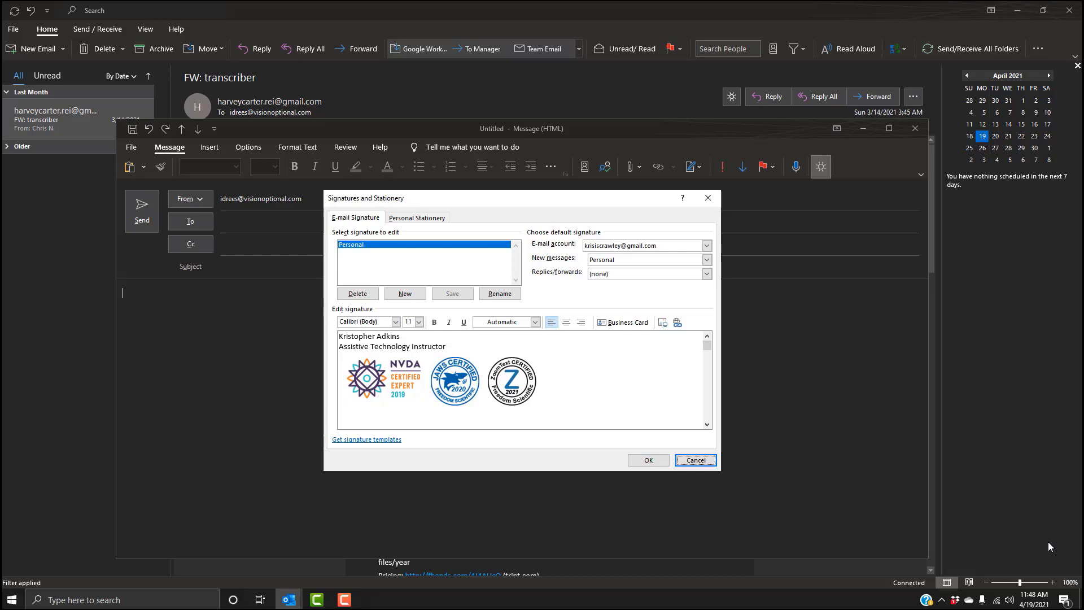
pyautogui.press('Tab')
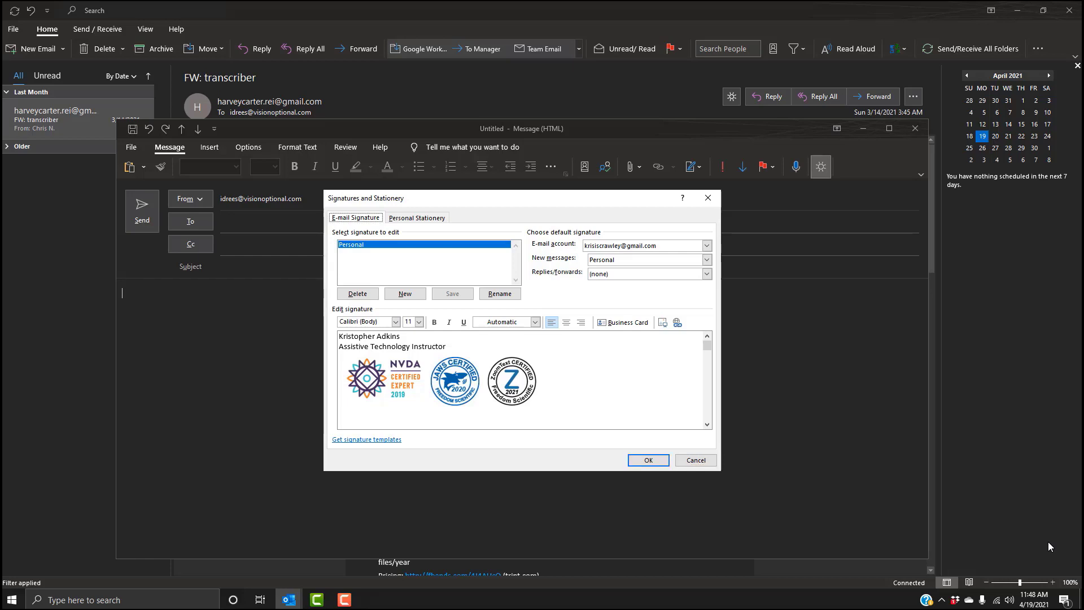
pyautogui.press('Tab')
pyautogui.press('Tab')
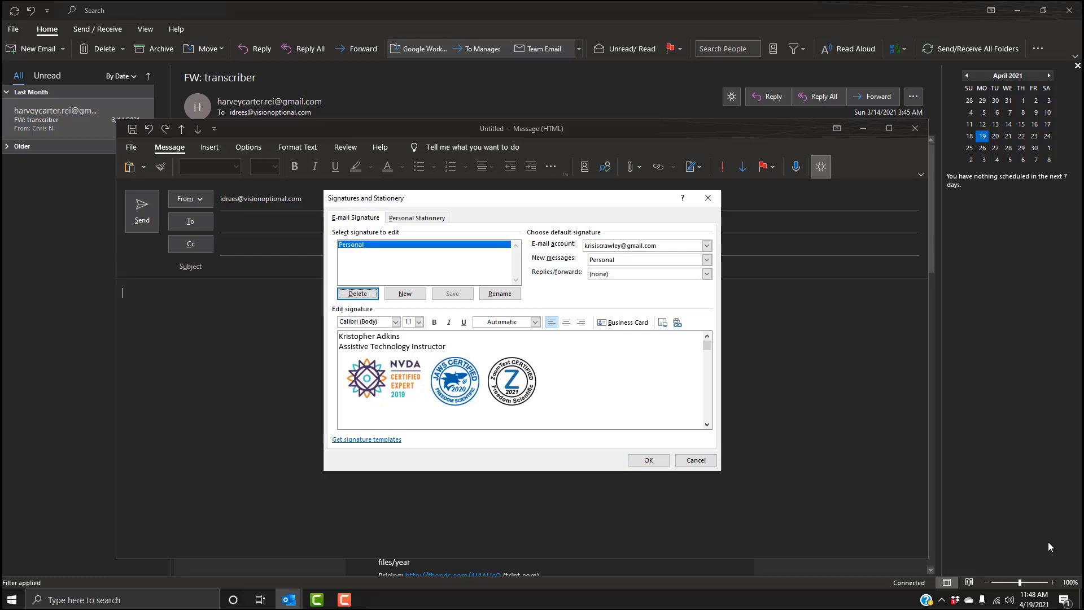
pyautogui.press('Tab')
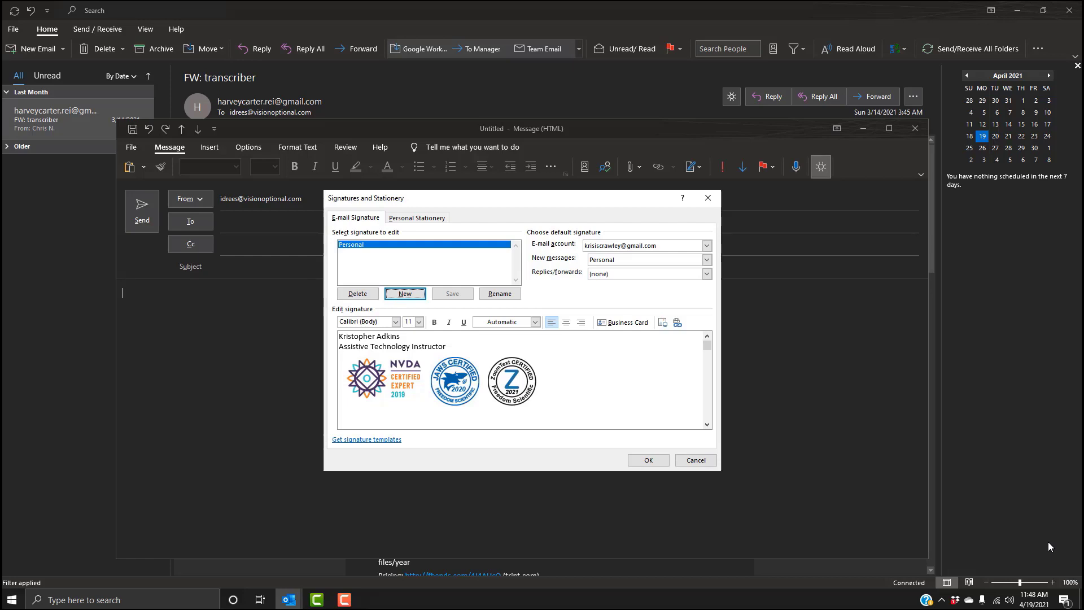
pyautogui.press('space')
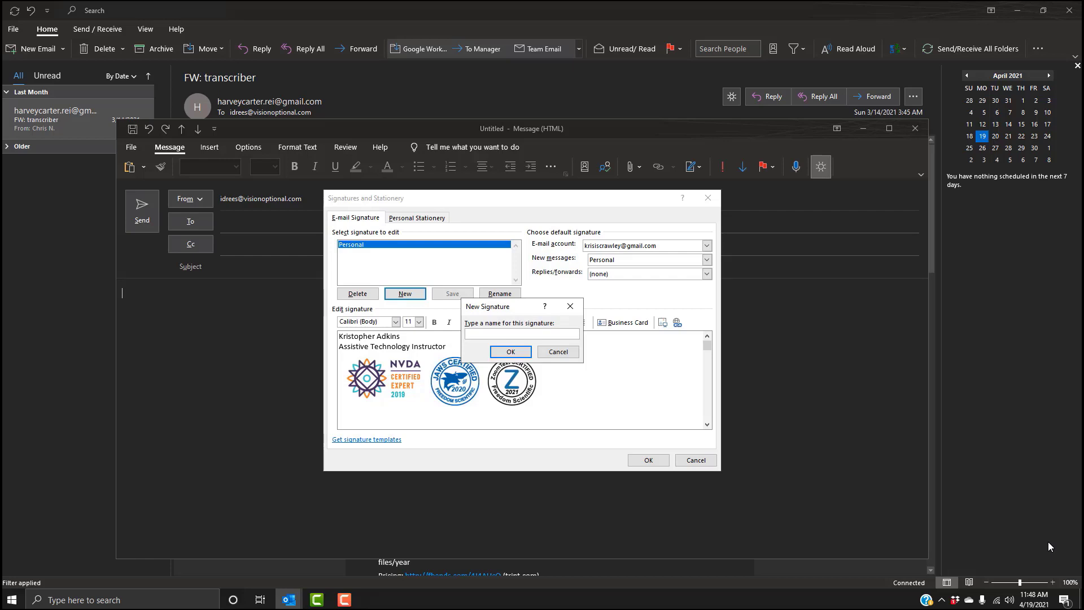
pyautogui.write('Test')
pyautogui.press('Tab')
pyautogui.press('Return')
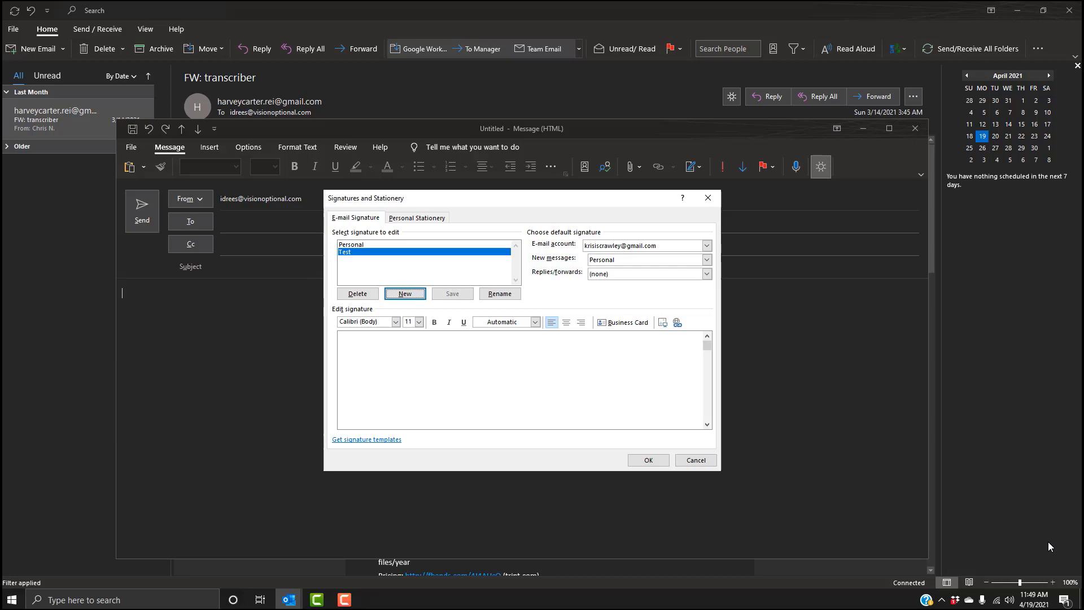
# Choose the open message's sender address as the e-mail account for the default signature
pyautogui.hotkey('shift', 'Tab')
pyautogui.hotkey('shift', 'Tab')
pyautogui.press('Tab')
pyautogui.press('Tab')
pyautogui.press('Tab')
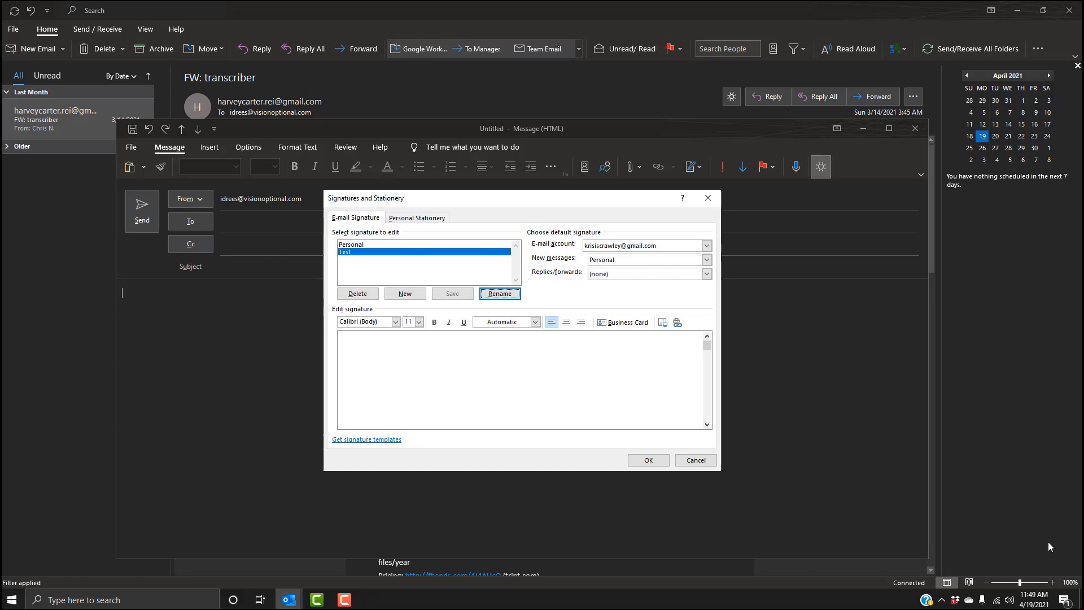
pyautogui.press('Tab')
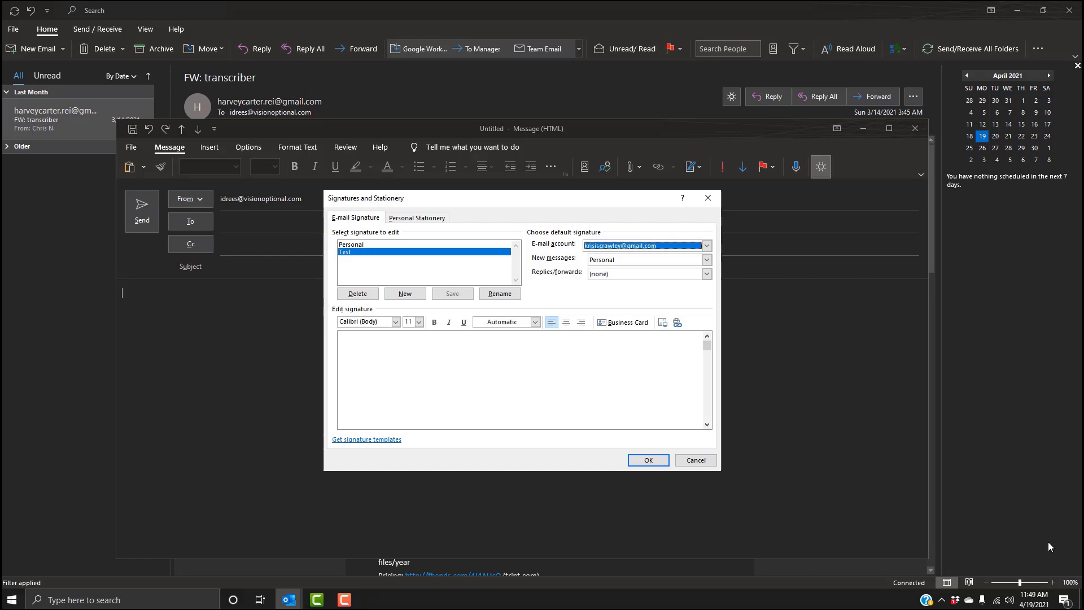
pyautogui.hotkey('alt', 'Down')
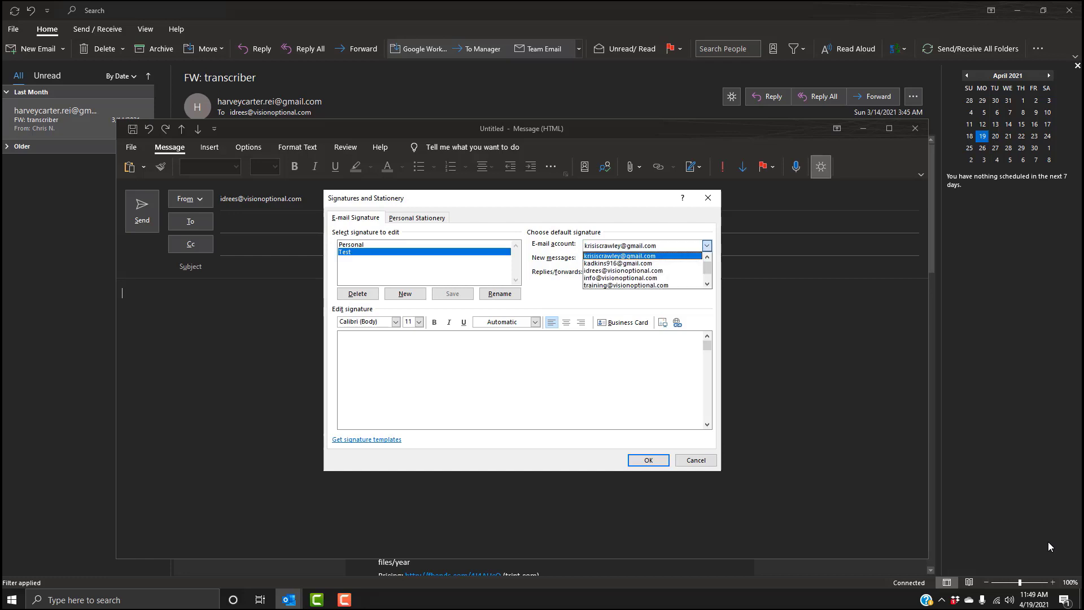
pyautogui.press('Down')
pyautogui.press('Down')
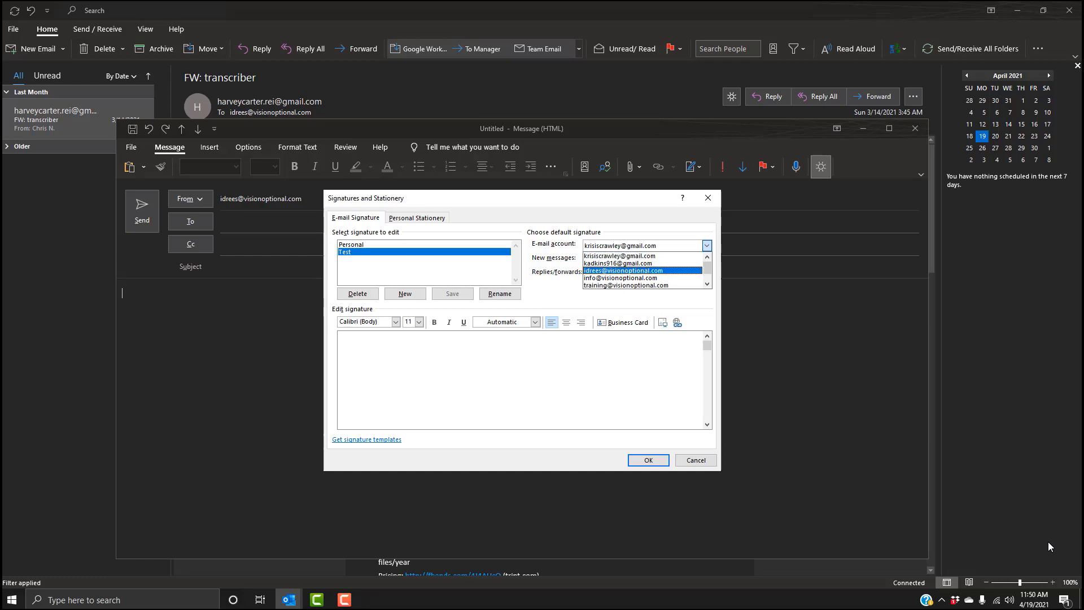
pyautogui.press('Tab')
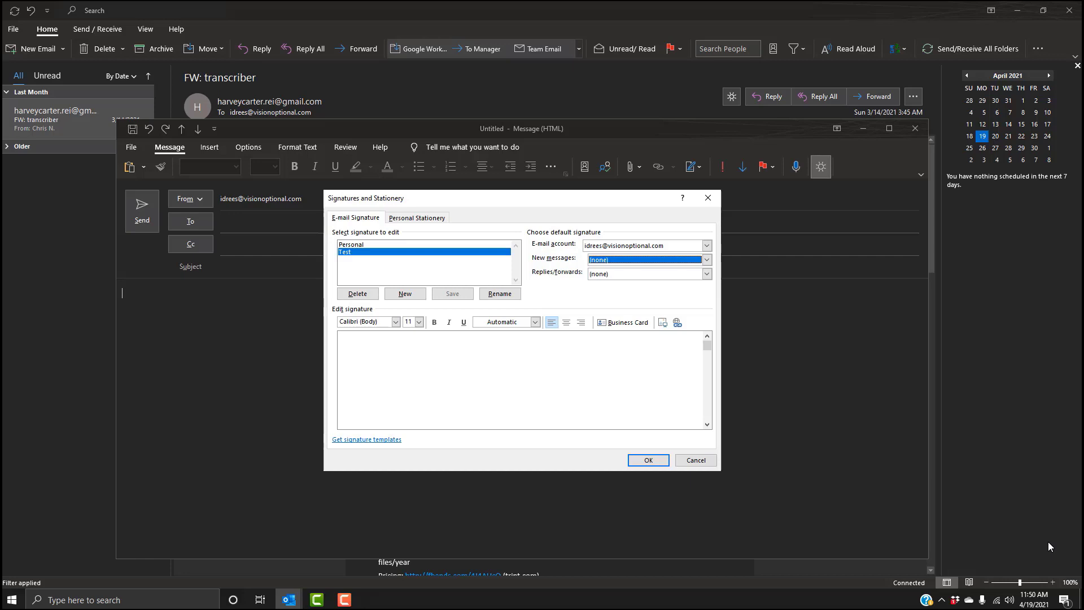
# Set Test as this account's default signature for both new messages and replies/forwards
pyautogui.hotkey('alt', 'Down')
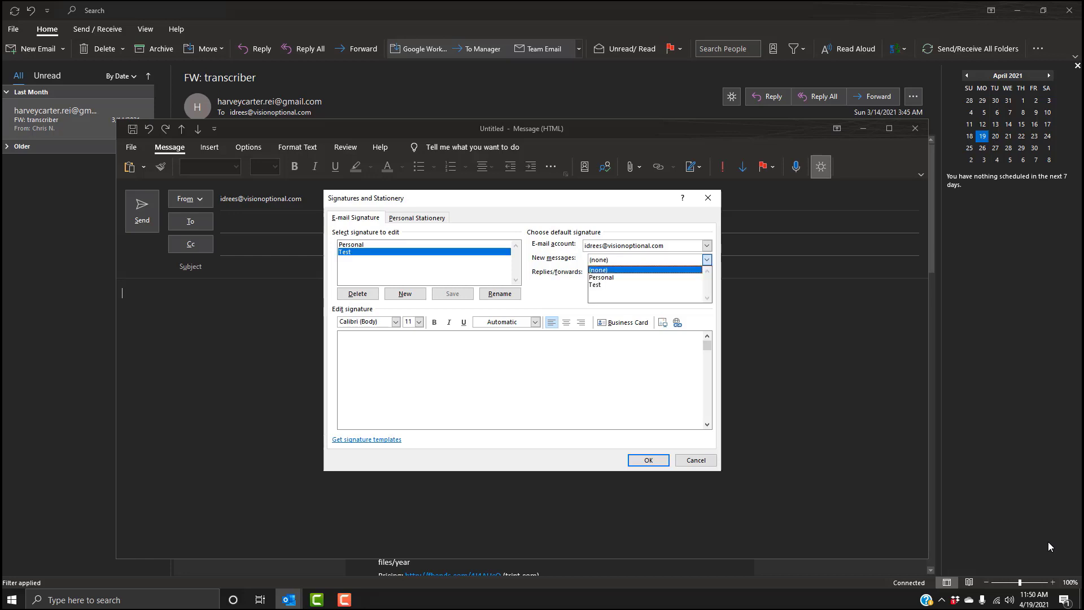
pyautogui.press('Down')
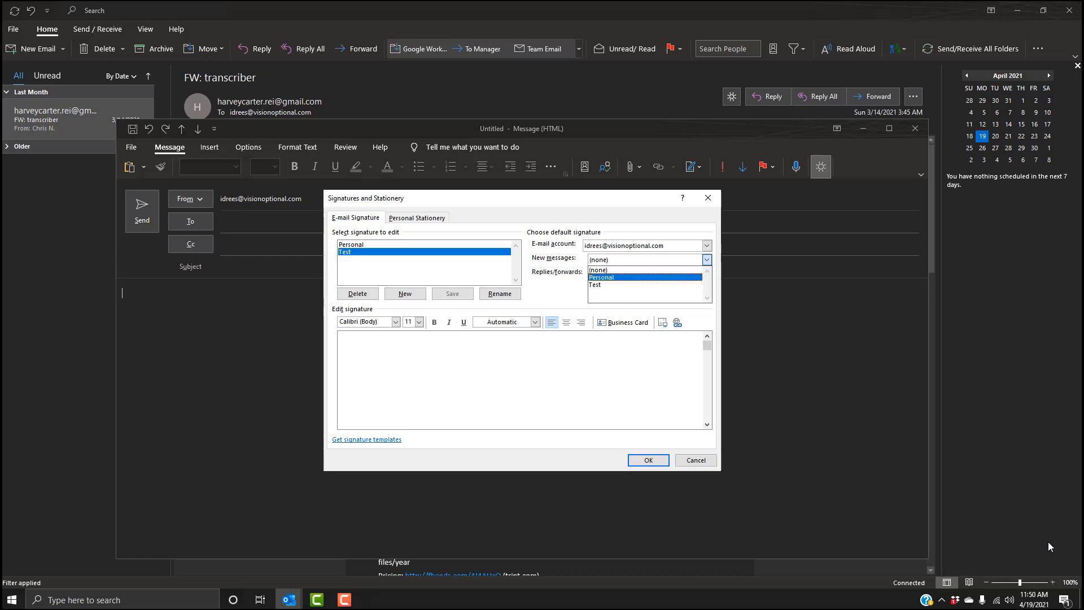
pyautogui.press('Down')
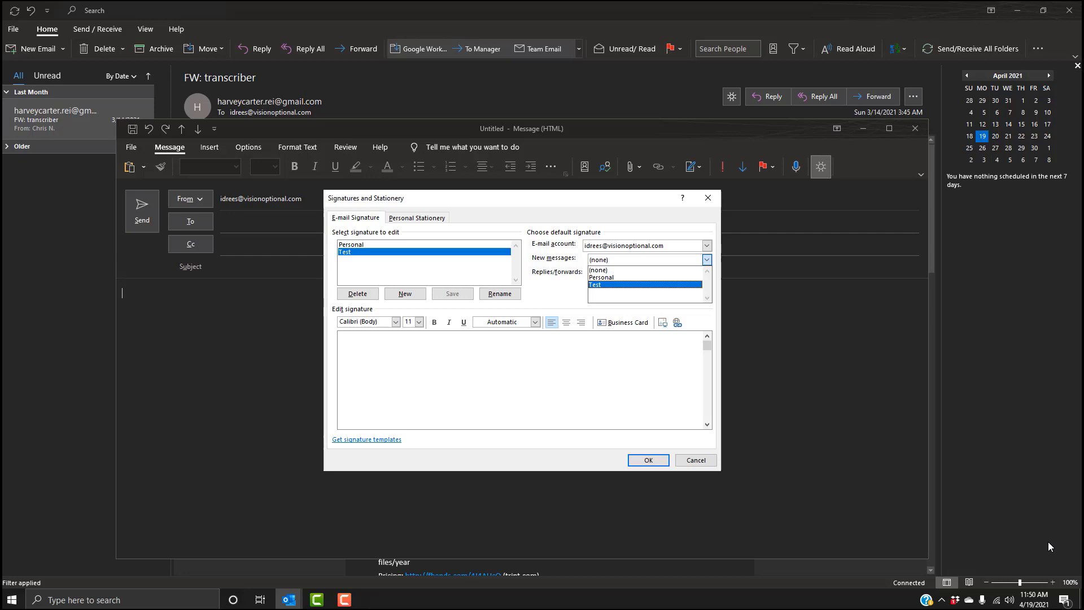
pyautogui.press('Tab')
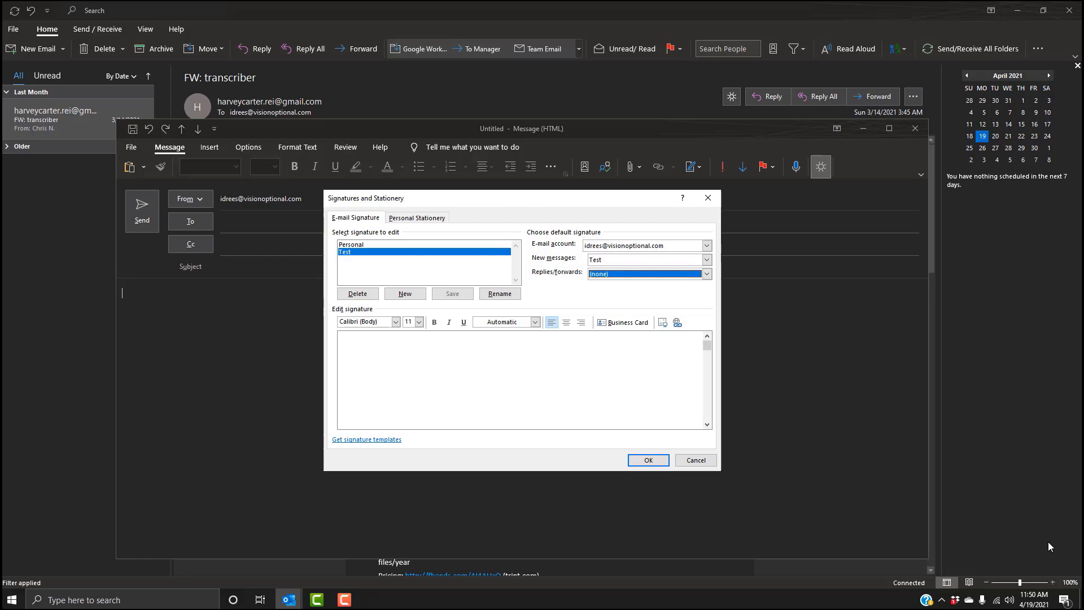
pyautogui.hotkey('alt', 'Down')
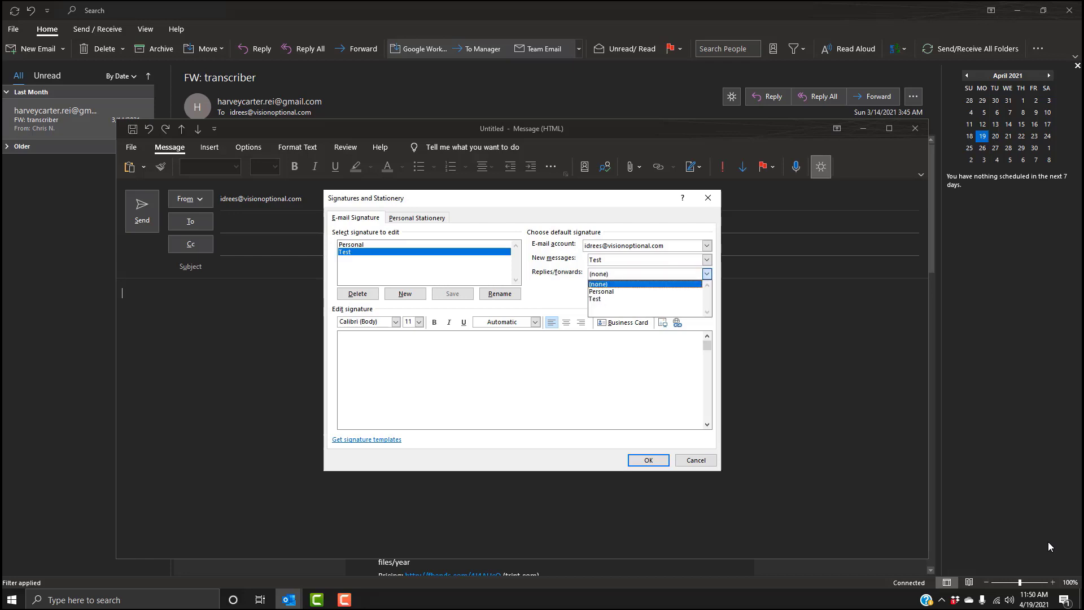
pyautogui.press('Down')
pyautogui.press('Down')
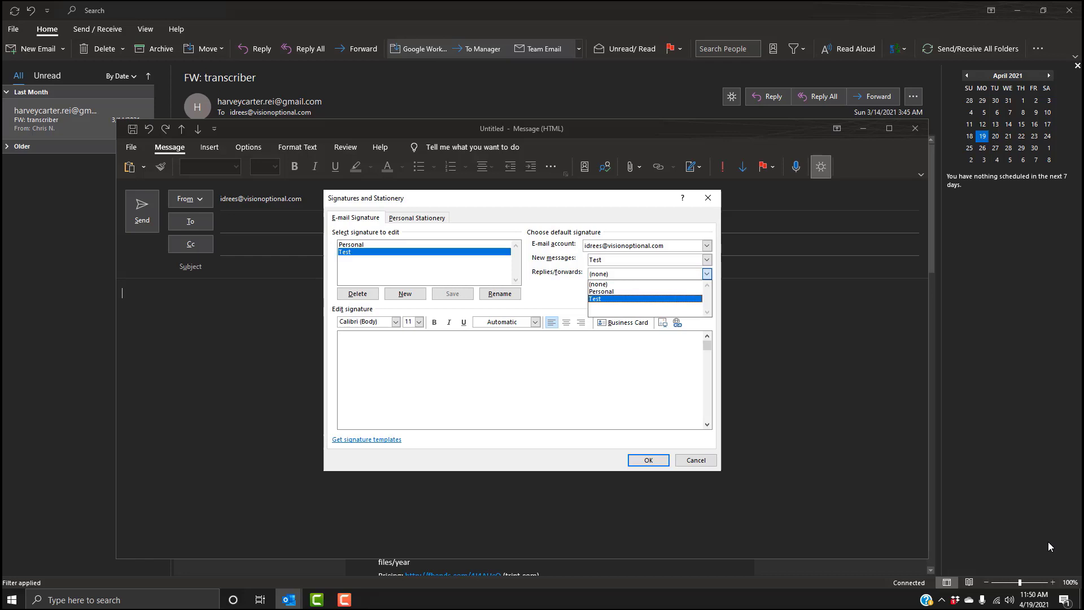
pyautogui.press('Tab')
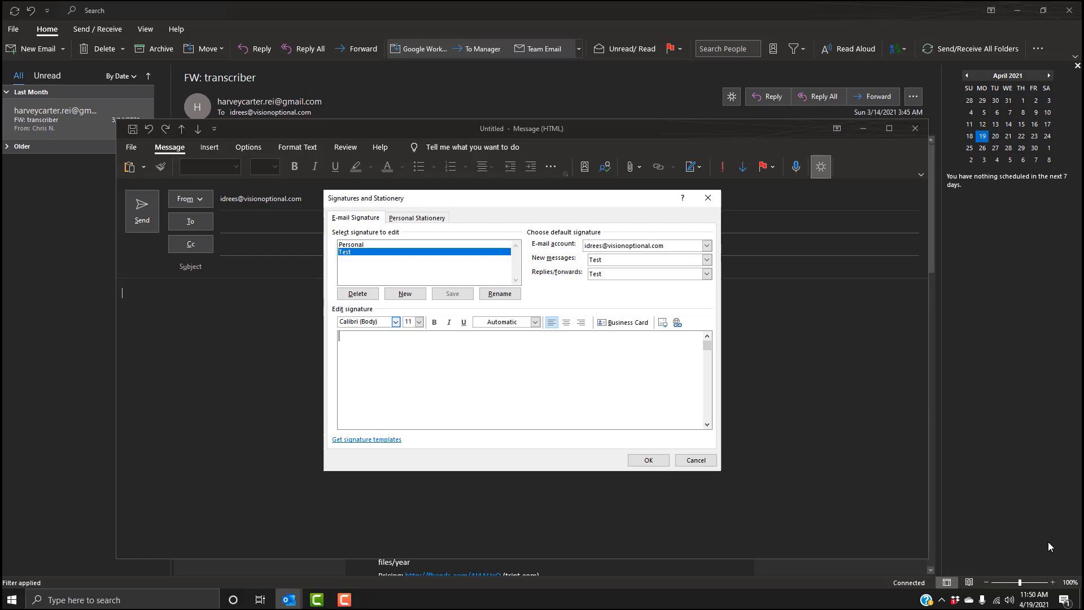
# Write the Test signature's text with the sender's full name on the first line and Vision Optional LLC on the second
pyautogui.press('Tab')
pyautogui.press('Tab')
pyautogui.press('Tab')
pyautogui.press('Tab')
pyautogui.press('Tab')
pyautogui.press('Tab')
pyautogui.press('Tab')
pyautogui.press('Tab')
pyautogui.press('Tab')
pyautogui.press('Tab')
pyautogui.press('Tab')
pyautogui.press('Tab')
pyautogui.write('Kristopher')
pyautogui.write(' Idrees')
pyautogui.write(' Cra')
pyautogui.write('wley')
pyautogui.write('Vision Op')
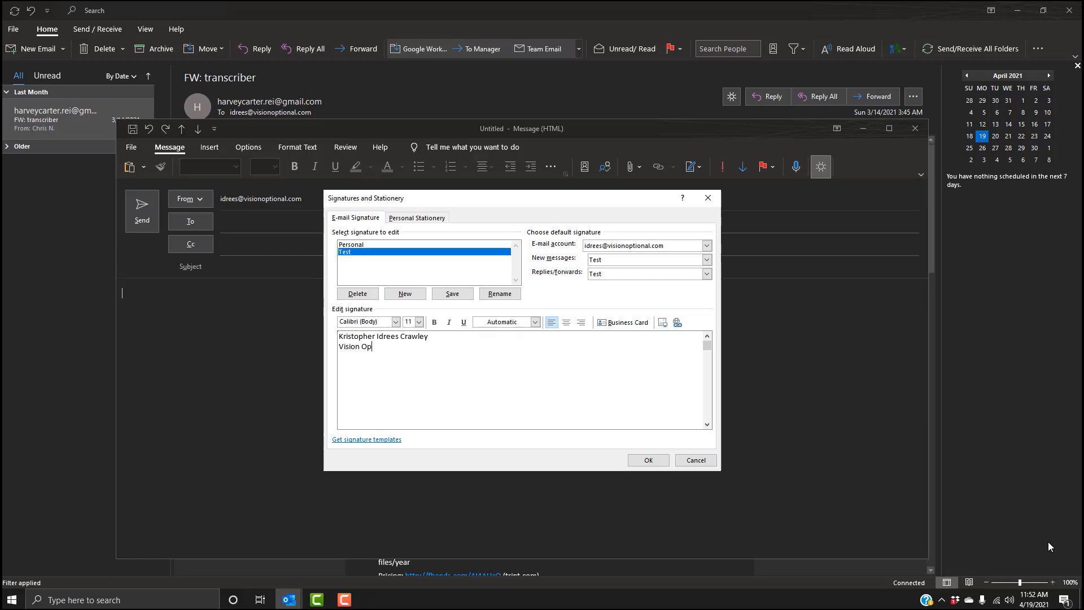
pyautogui.write('tional LLC')
# Review the signature's lines and accept the signature settings
pyautogui.press('Up')
pyautogui.press('Down')
pyautogui.press('Up')
pyautogui.press('Tab')
pyautogui.press('Return')
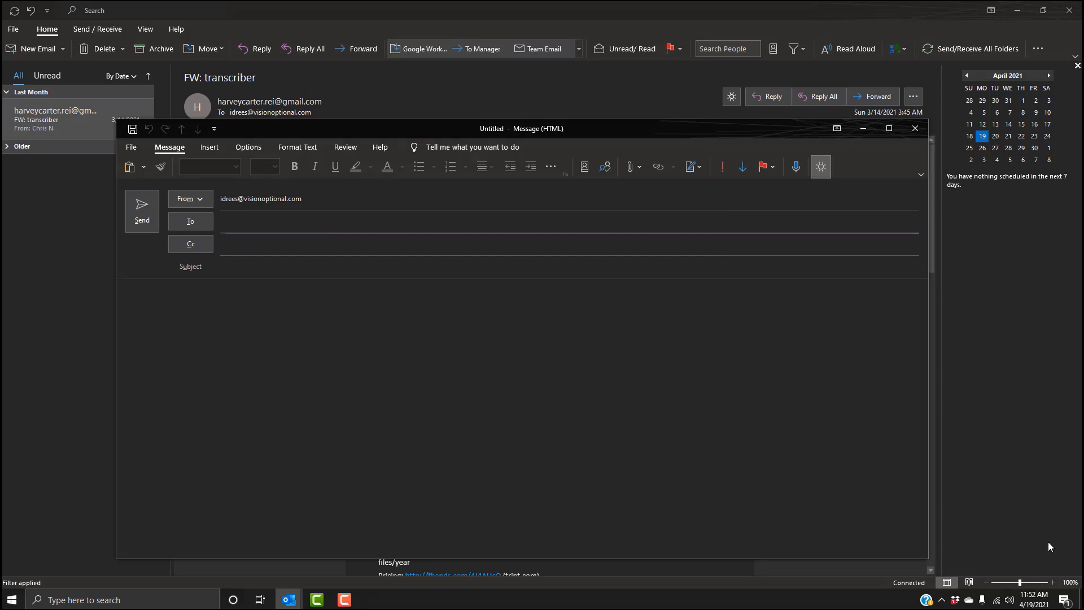
# Check the body of the already open blank message for the signature and close that message
pyautogui.press('Tab')
pyautogui.press('Tab')
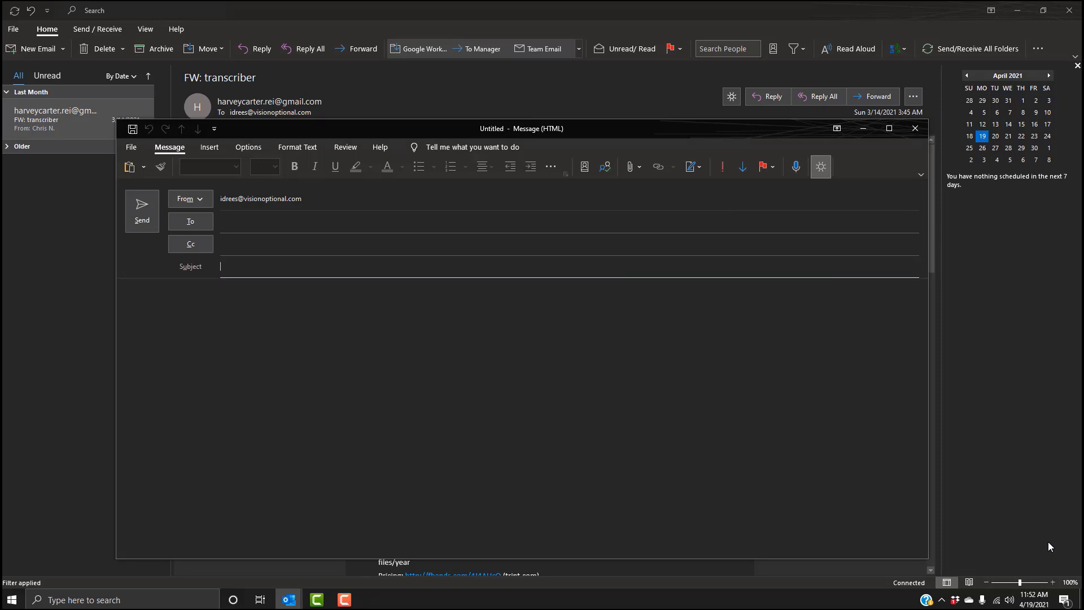
pyautogui.press('Tab')
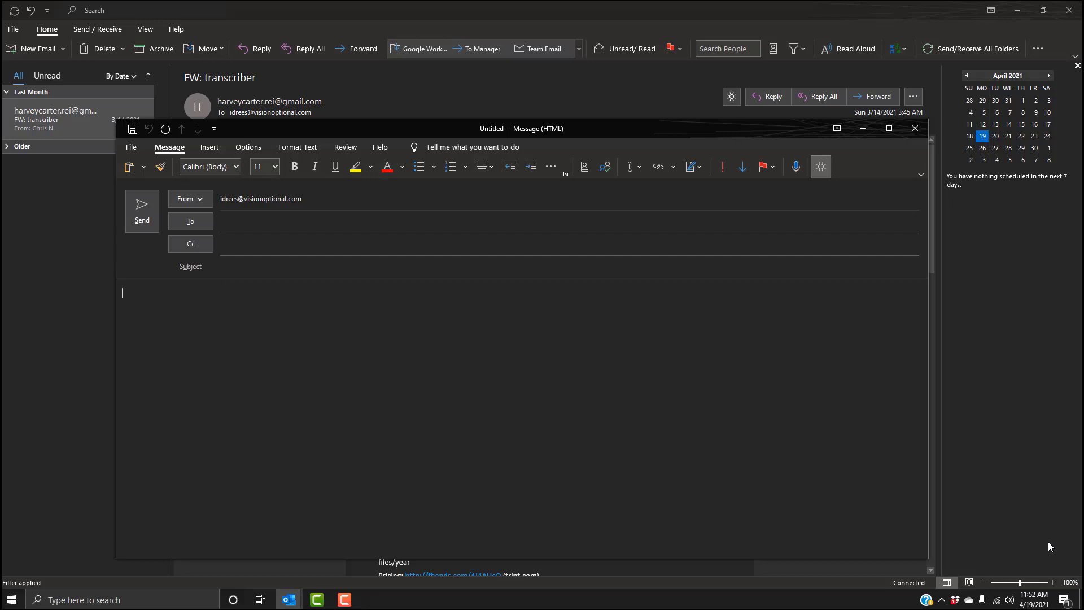
pyautogui.press('Escape')
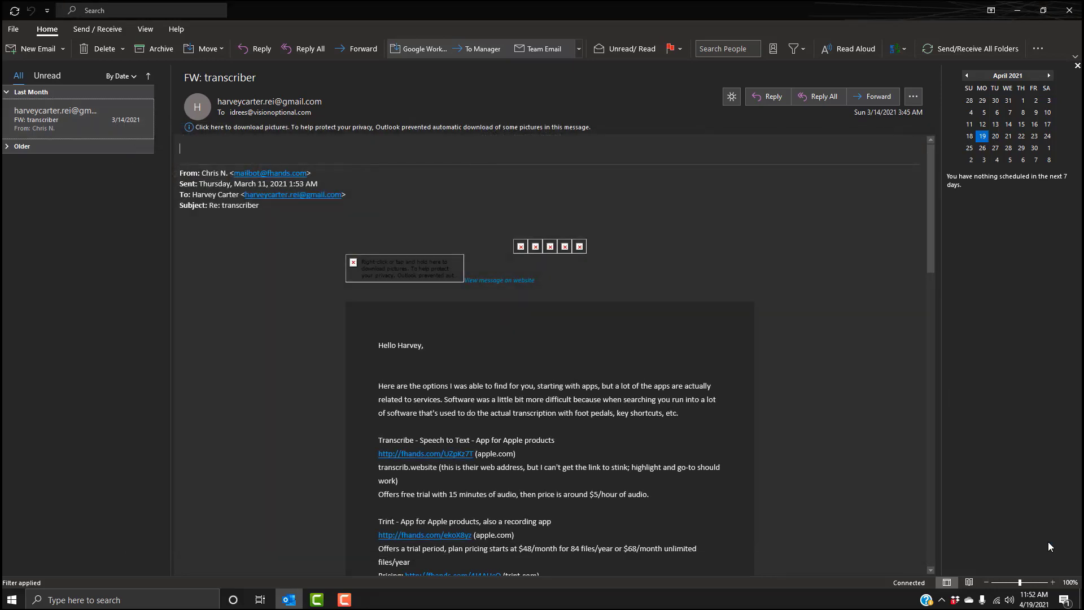
# Start another new e-mail message and read through the signature lines in its body
pyautogui.hotkey('ctrl', 'n')
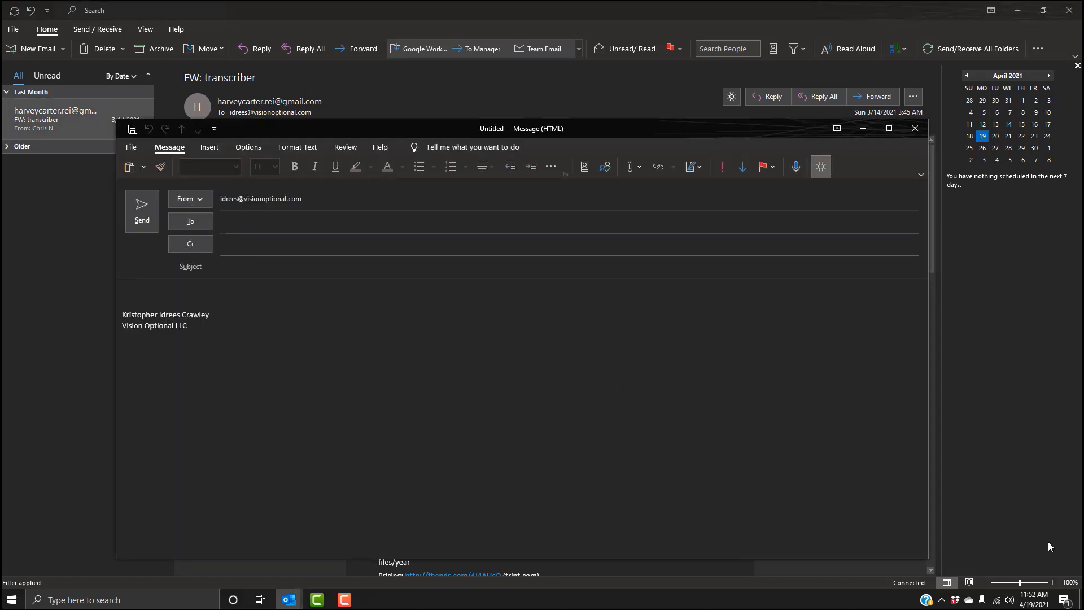
pyautogui.press('Tab')
pyautogui.press('Tab')
pyautogui.press('Tab')
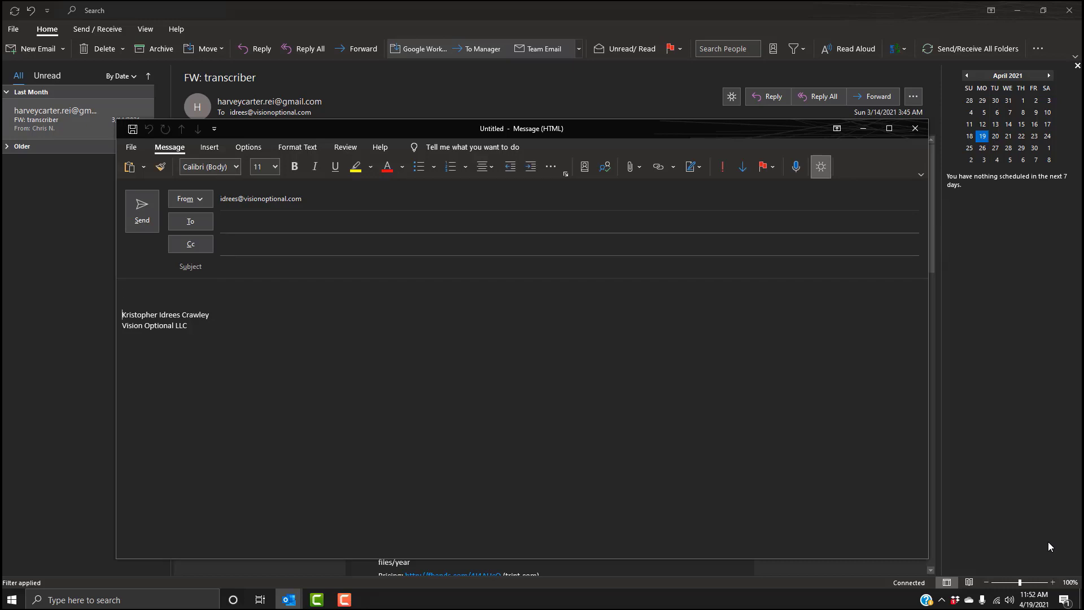
pyautogui.press('Down')
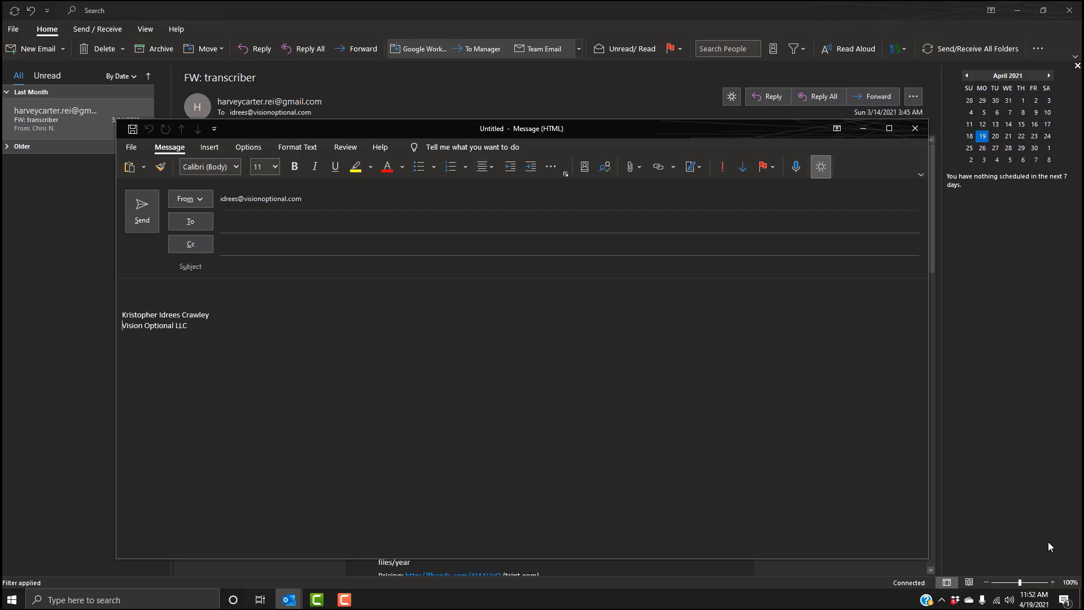